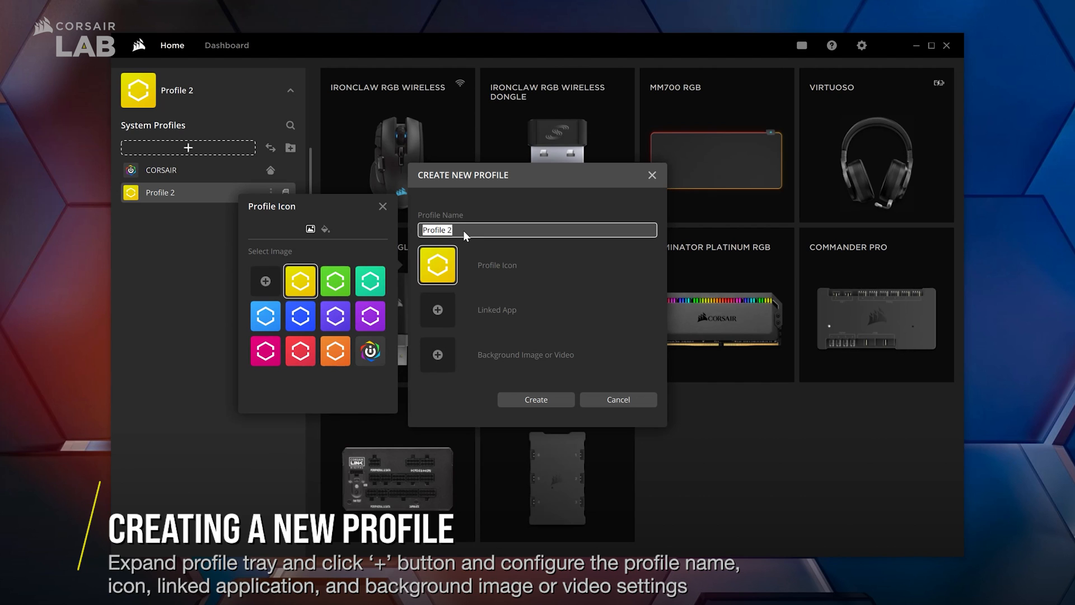
Name the new profile Witcher and give it the green default color (#5ddd32) as its icon.
text(Witcher)
key(Return)
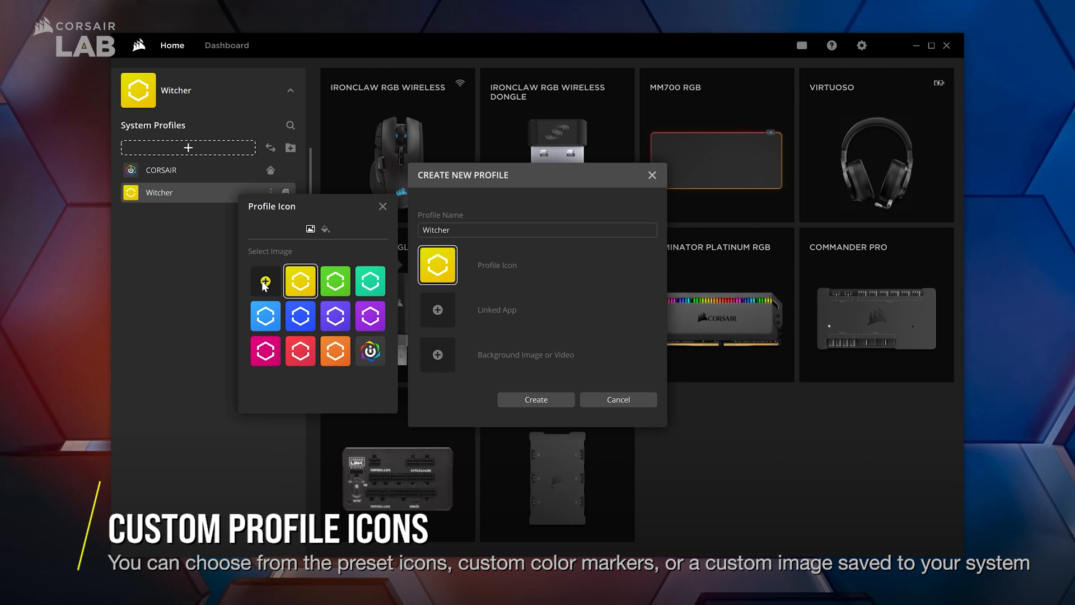
click(324, 231)
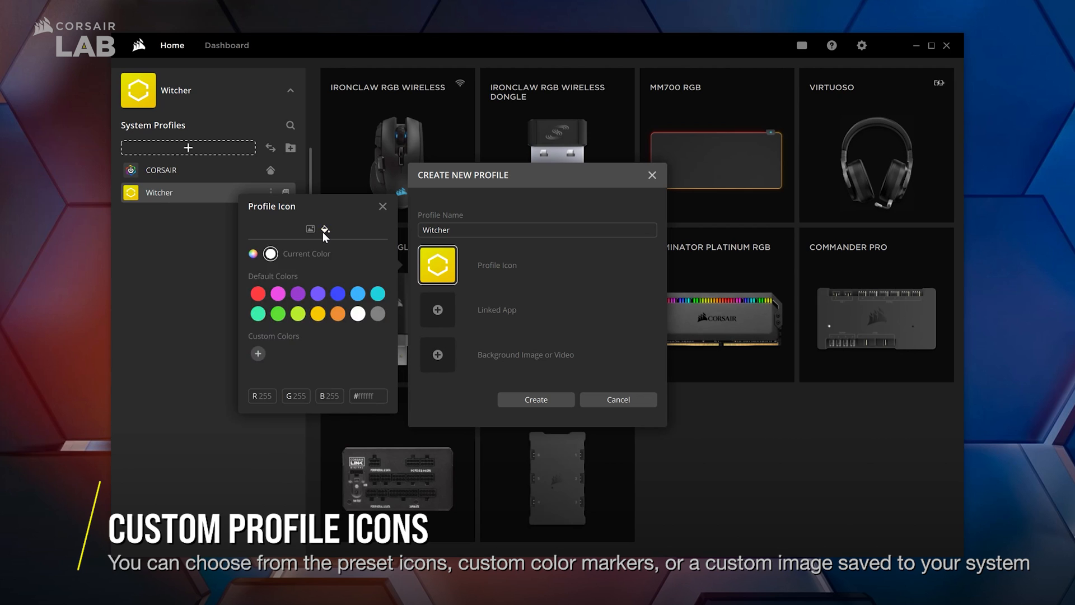
click(279, 313)
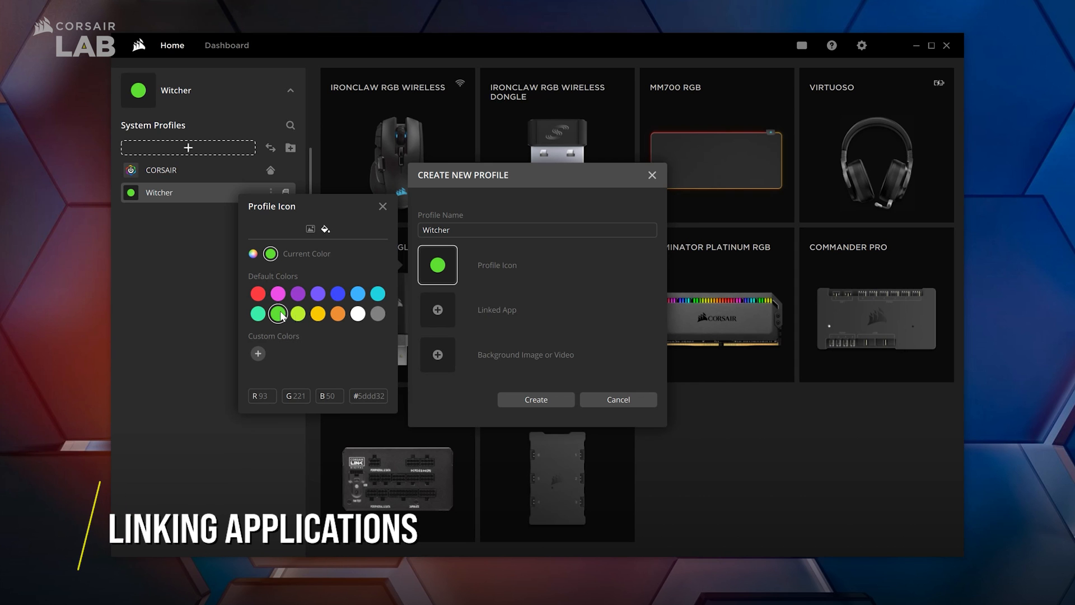
Link the new profile to witcher3.exe from The Witcher 3 Wild Hunt's bin\x64 folder.
click(436, 312)
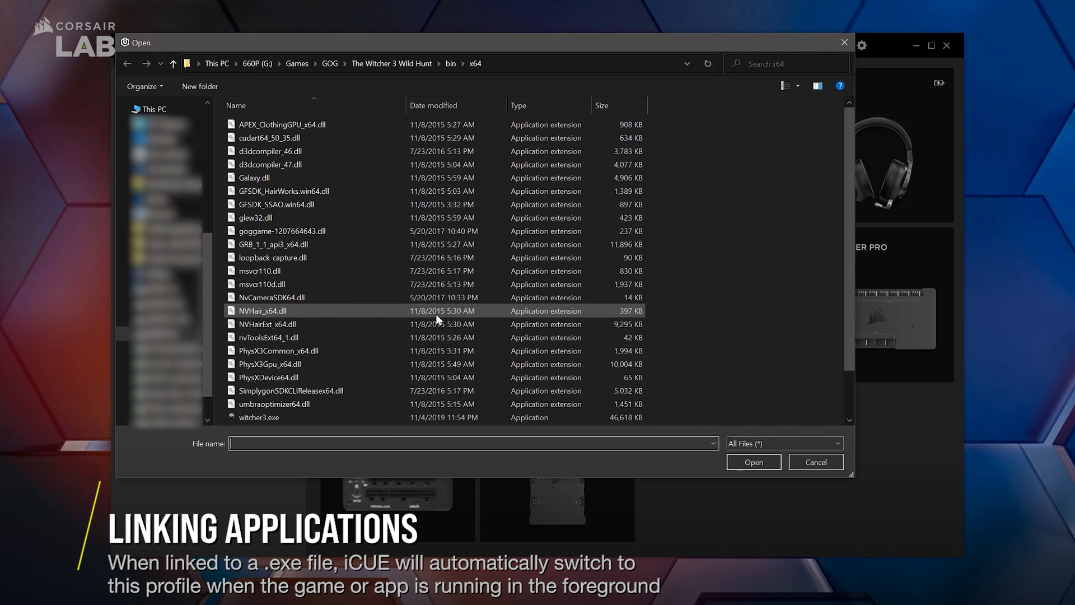
click(354, 415)
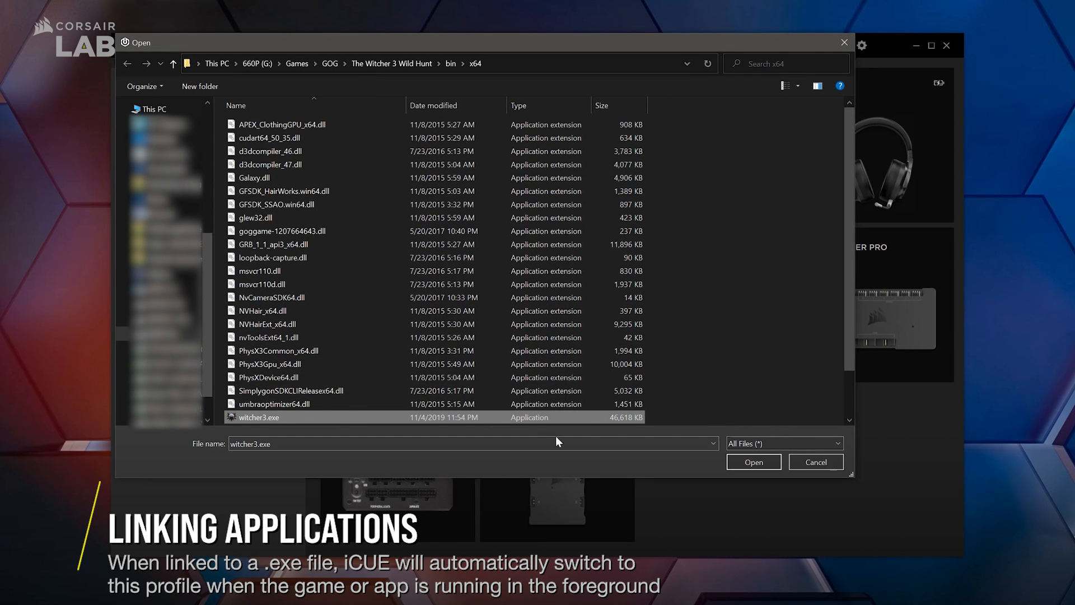
click(737, 462)
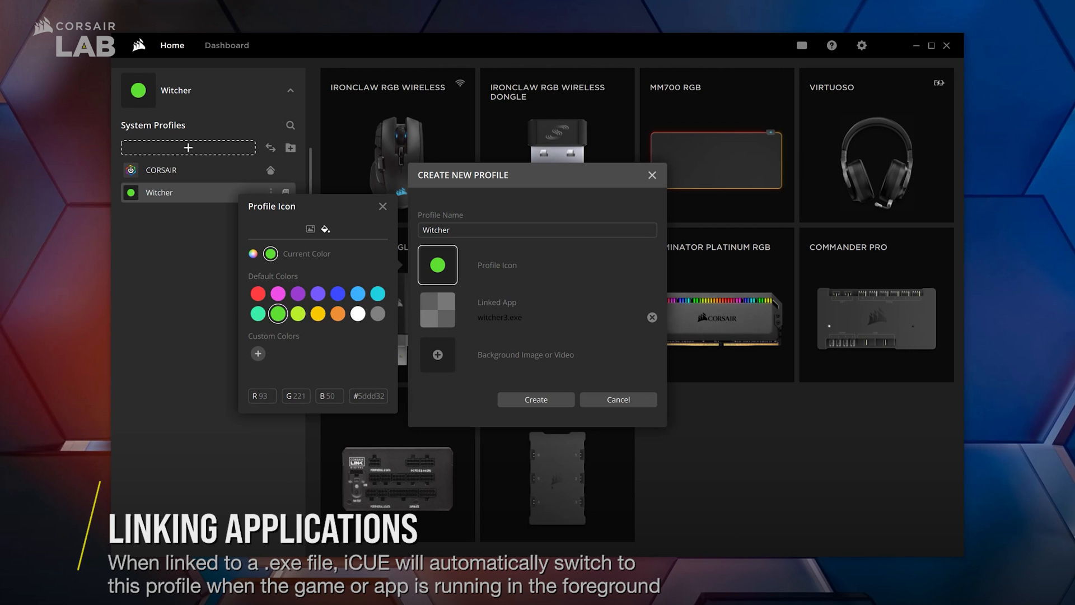
Set the existing blue PC image as the profile's background with Blur enabled, and create the profile.
click(438, 350)
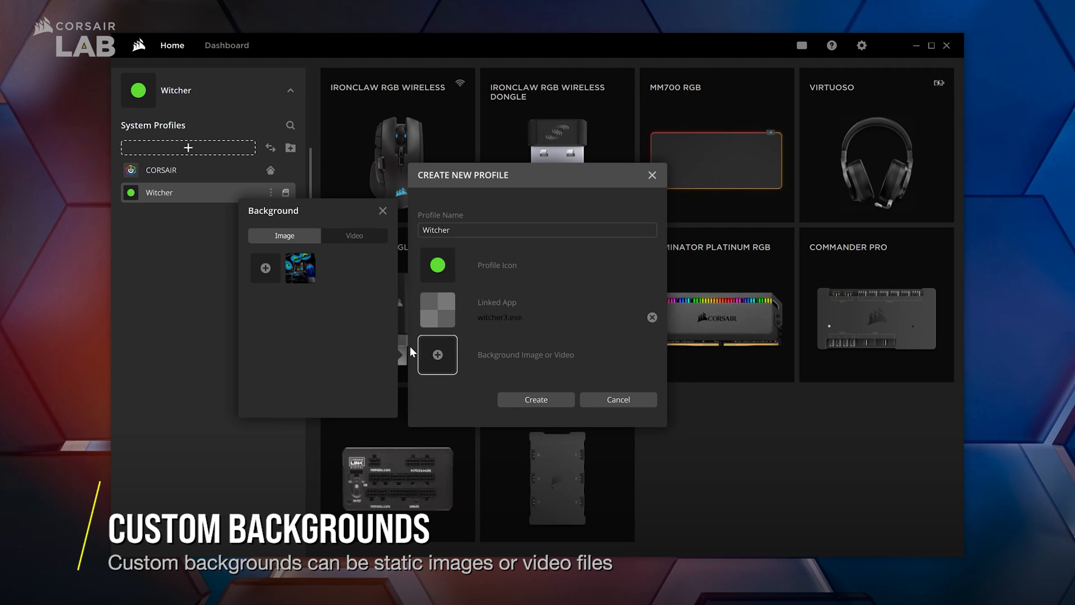
click(293, 272)
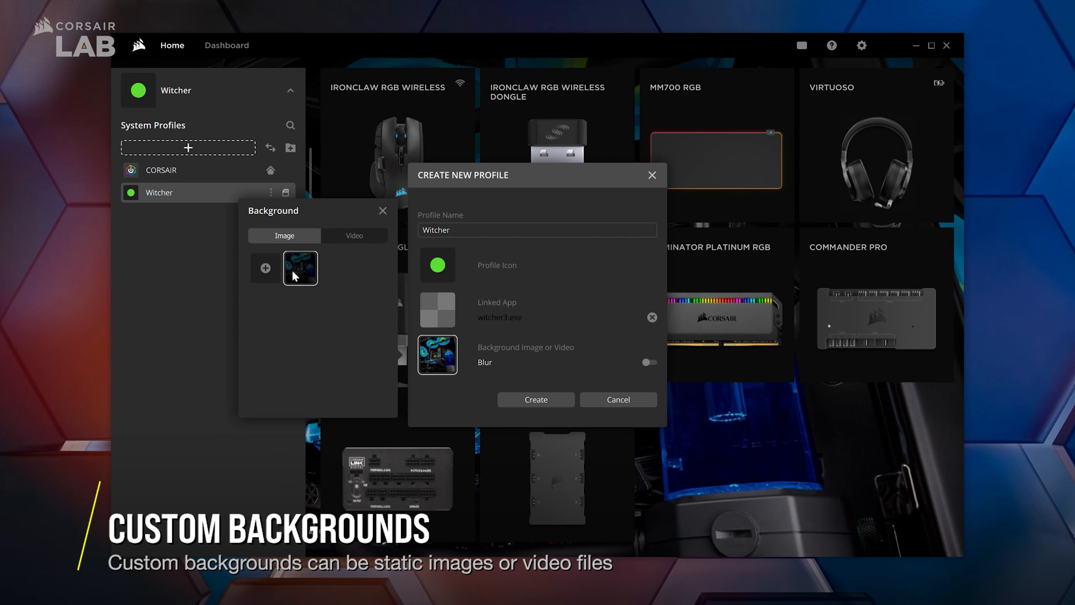
click(648, 363)
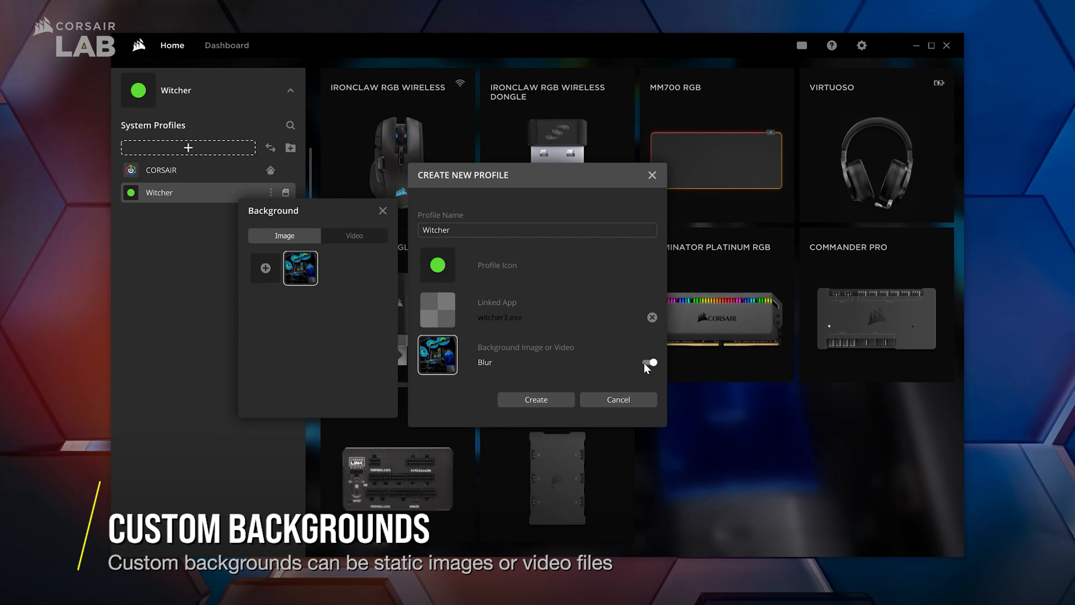
click(563, 396)
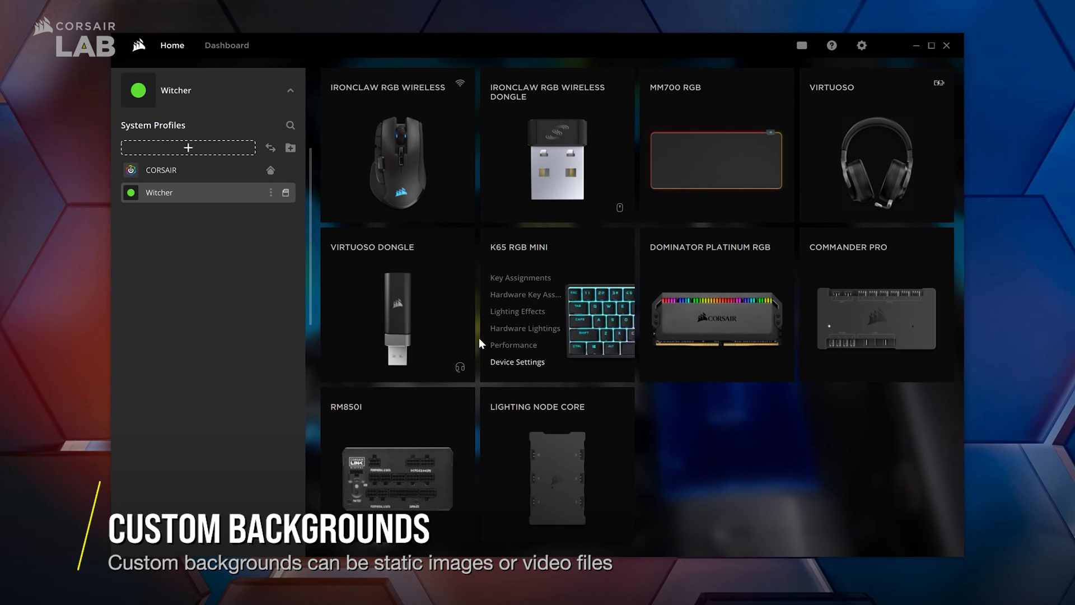
Add a Profile Switching assignment to the key assignments of the IRONCLAW RGB WIRELESS mouse.
click(293, 93)
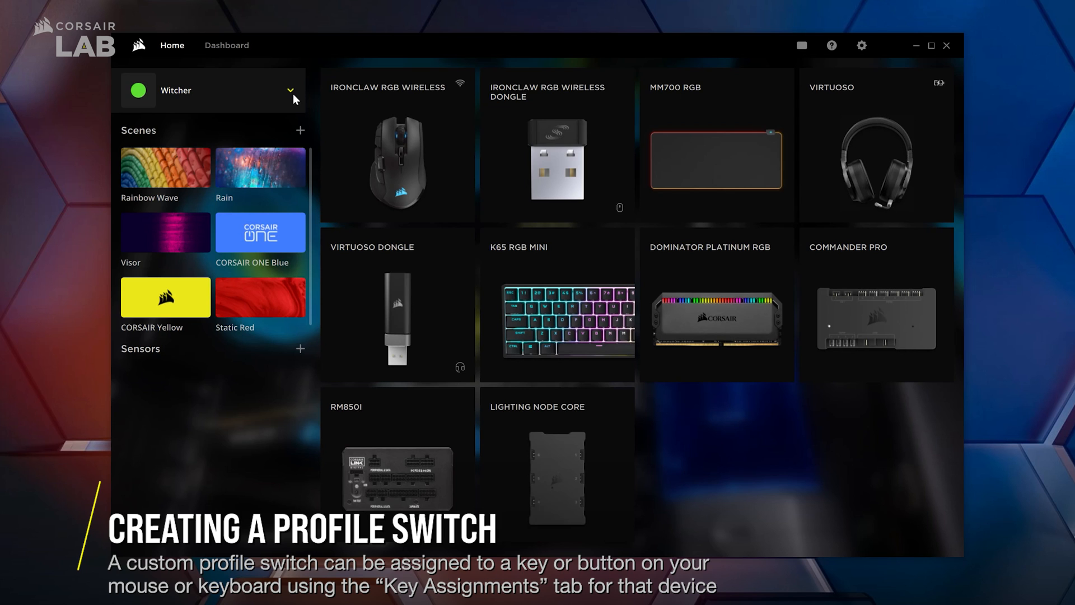
mouse_move(344, 103)
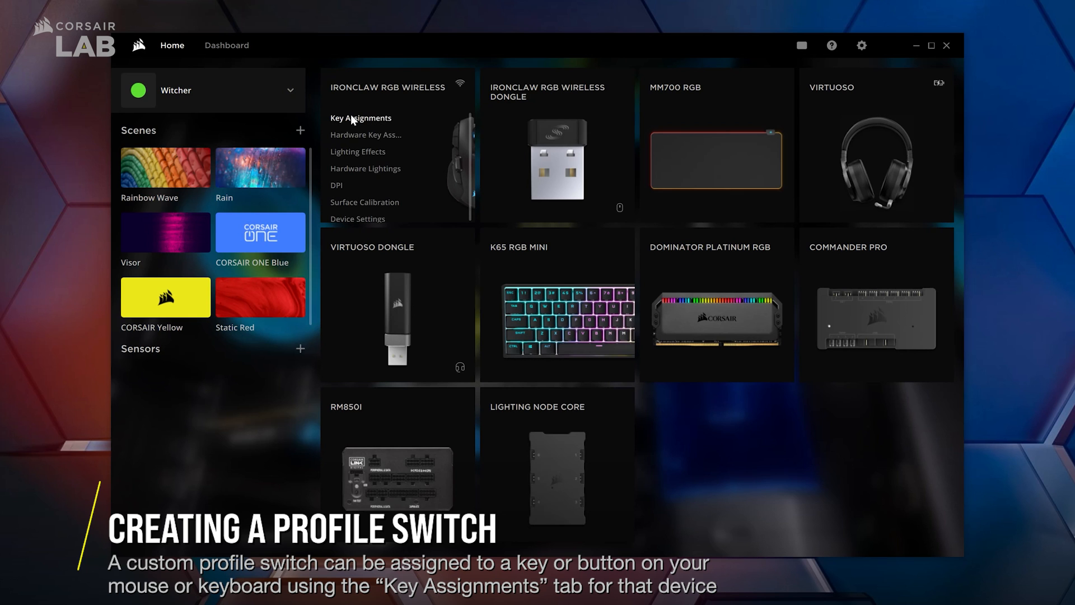
click(352, 119)
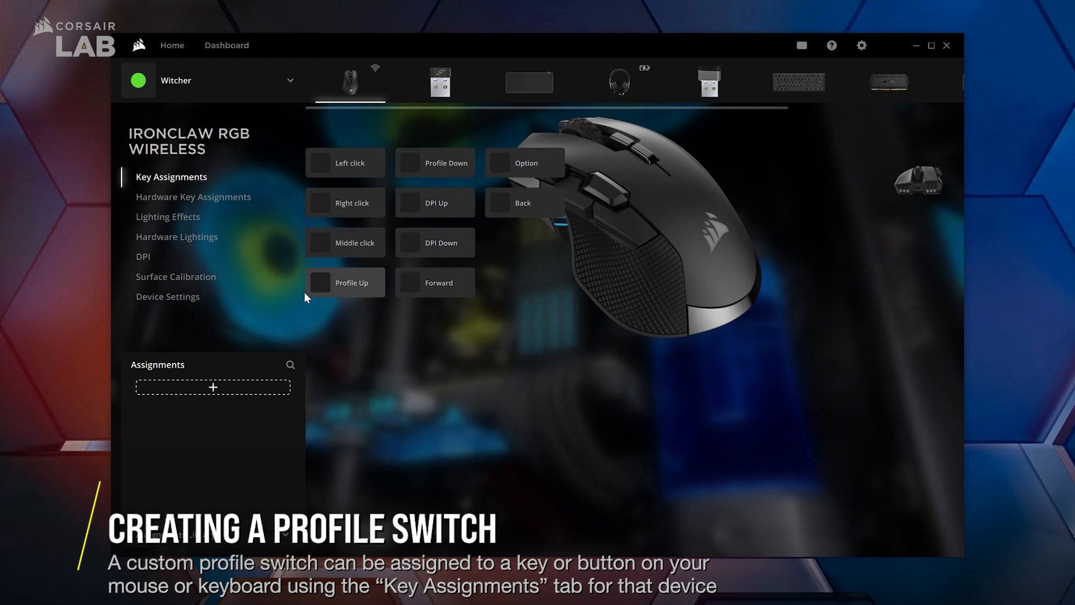
click(262, 382)
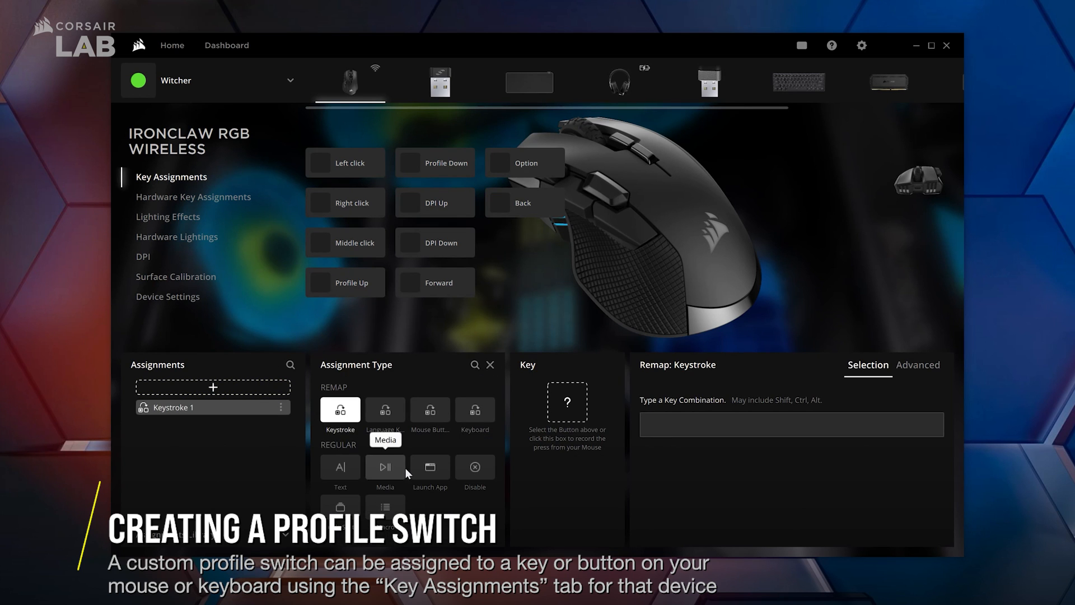
click(340, 507)
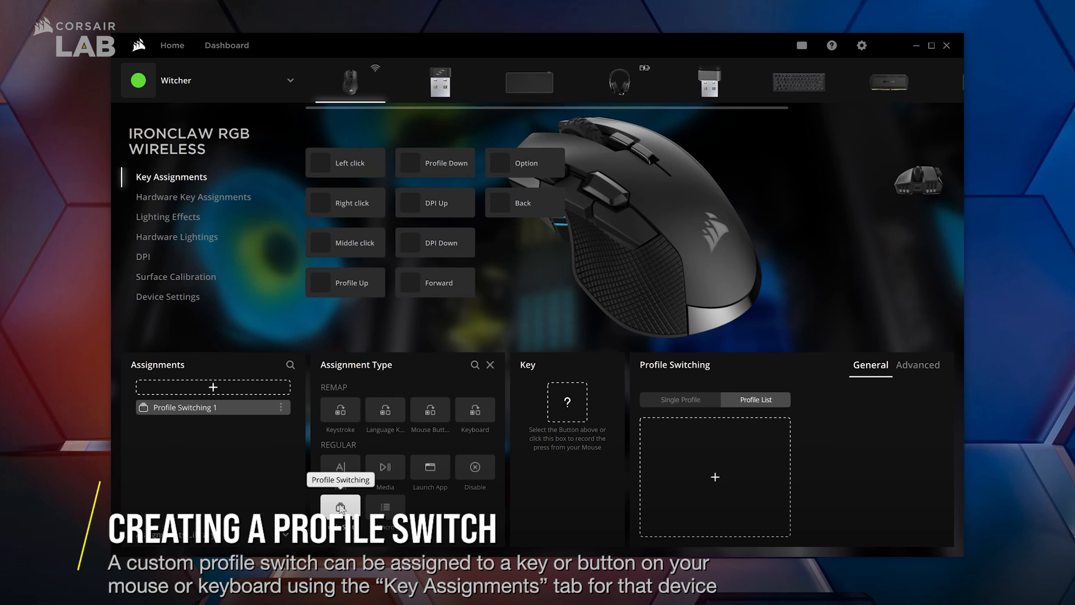
Set the profile switch to use a profile list and add CORSAIR and Witcher to its rotation, in that order.
click(678, 401)
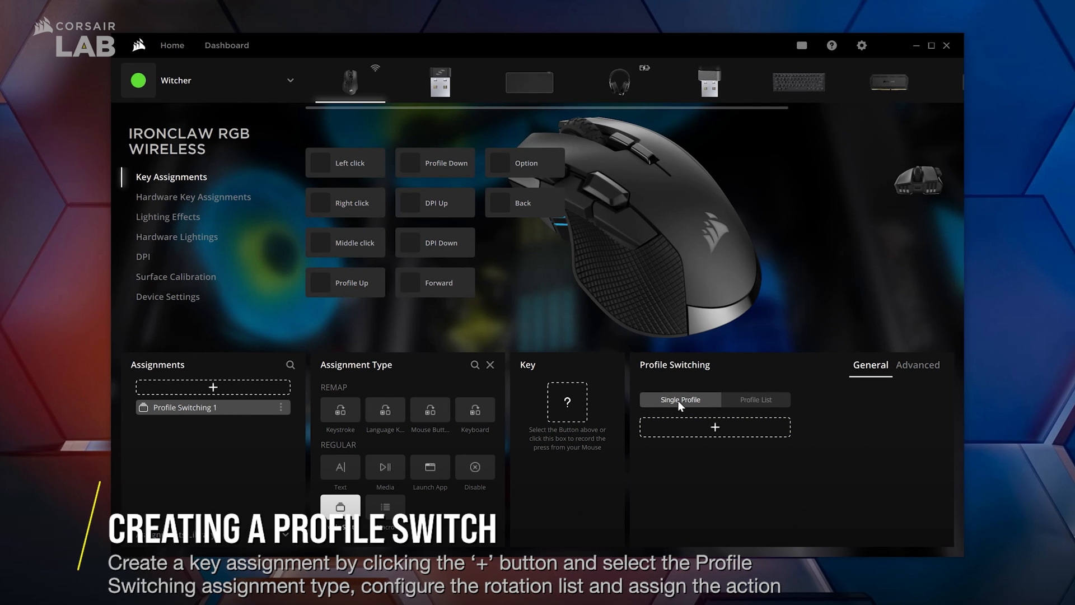
click(735, 397)
click(717, 461)
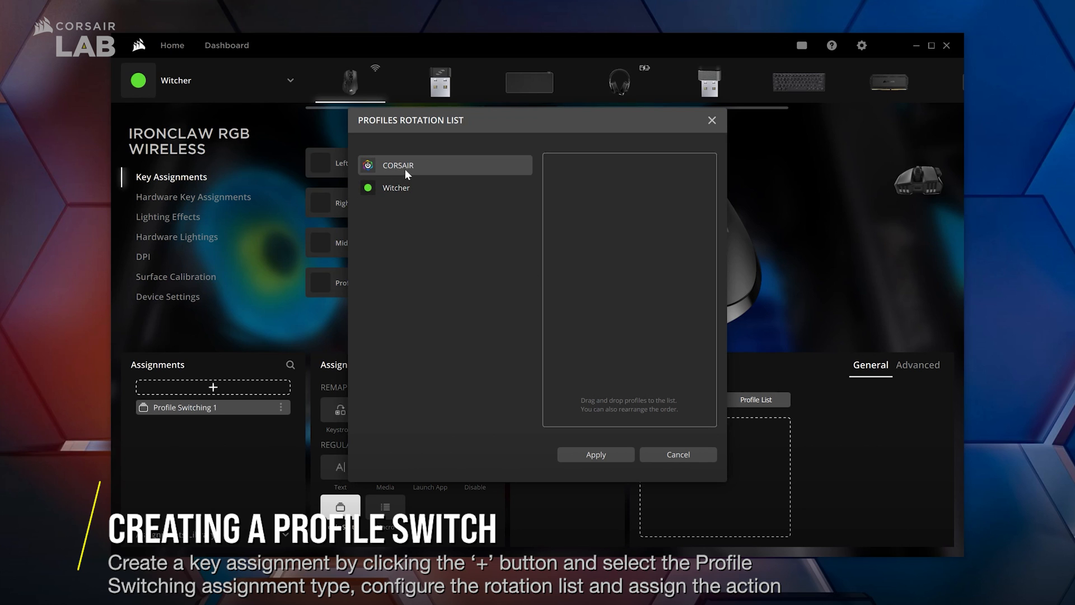
drag(404, 169, 623, 196)
drag(480, 185, 606, 213)
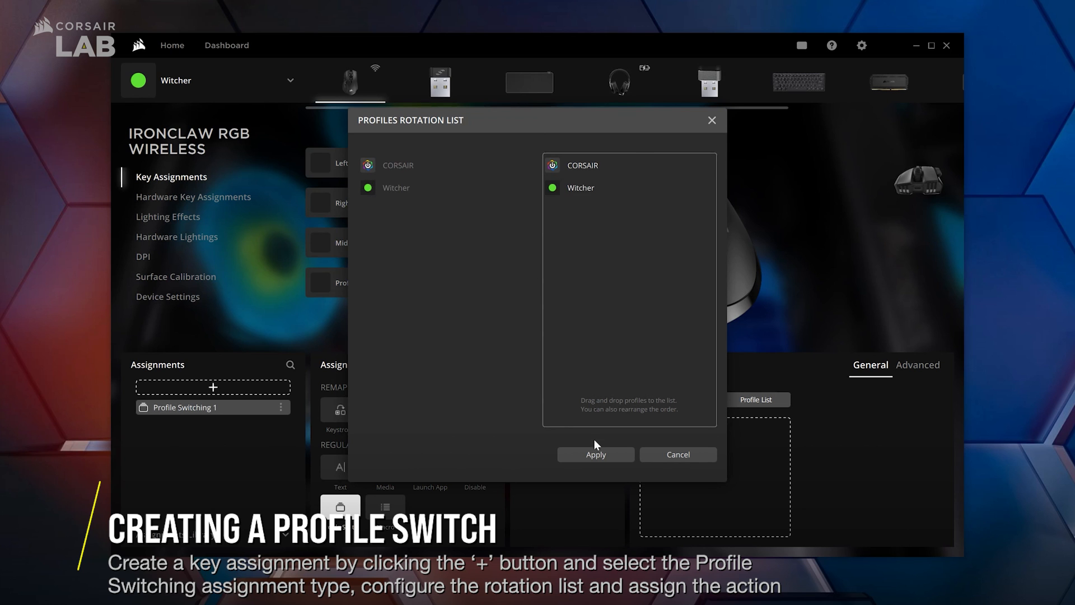
click(595, 453)
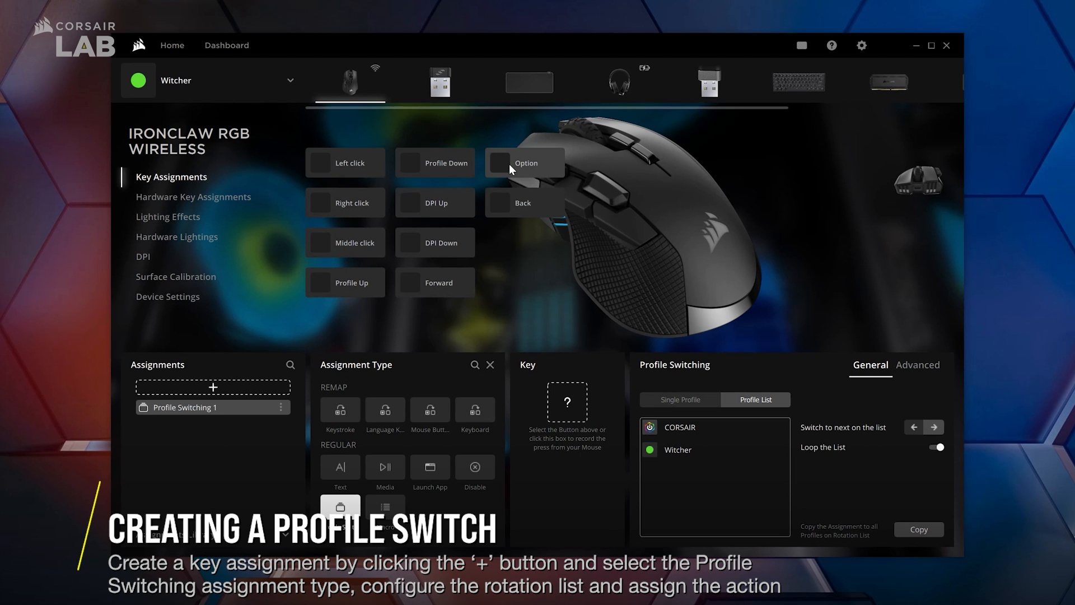
Assign the profile switch to the mouse's Back button and copy the assignment to all profiles on the rotation list.
click(529, 206)
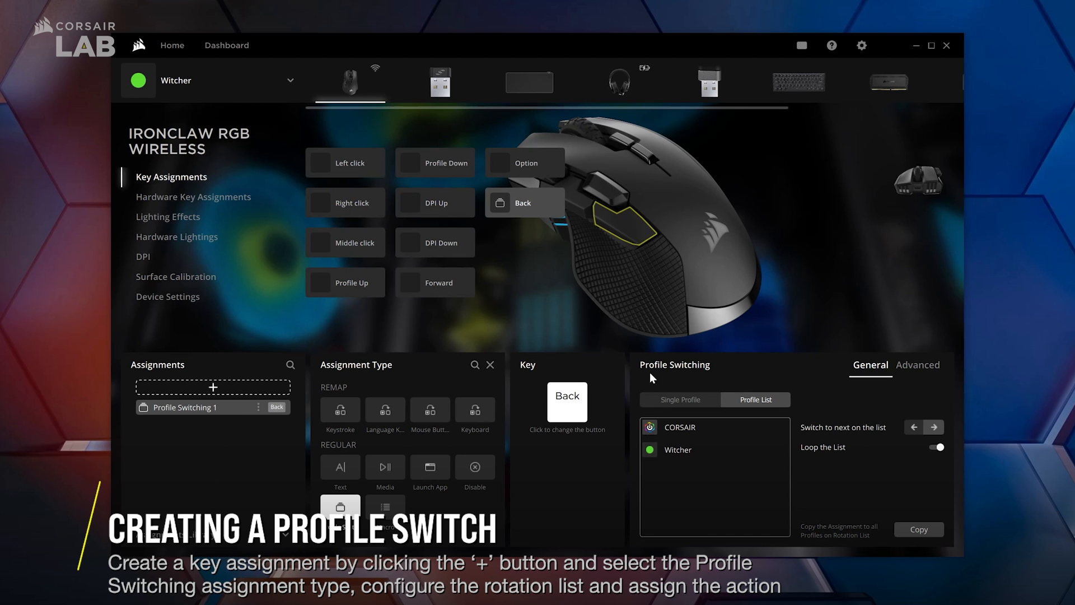
click(918, 530)
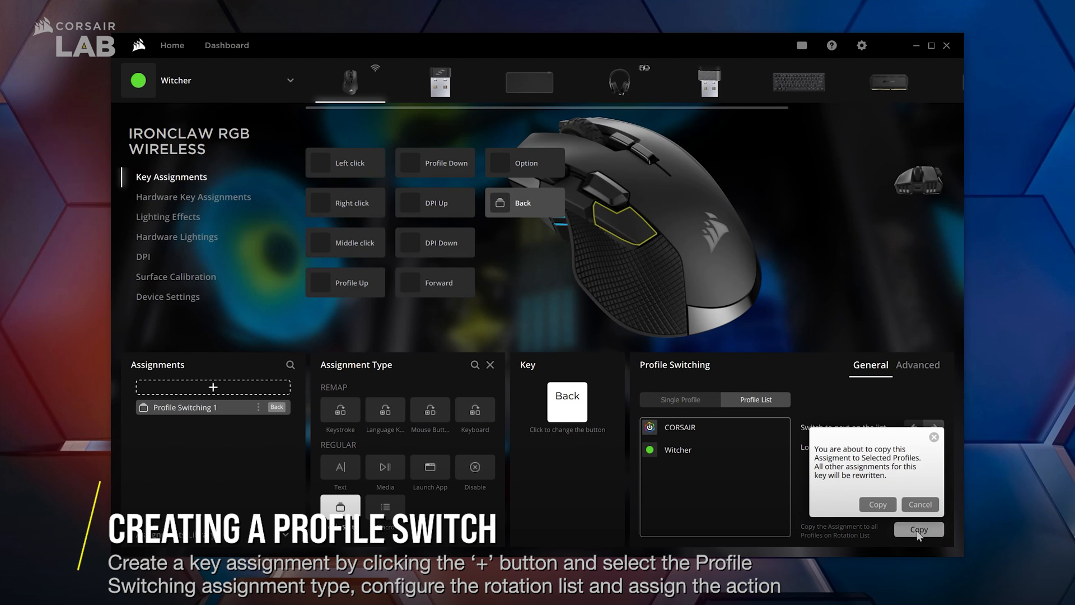
click(878, 505)
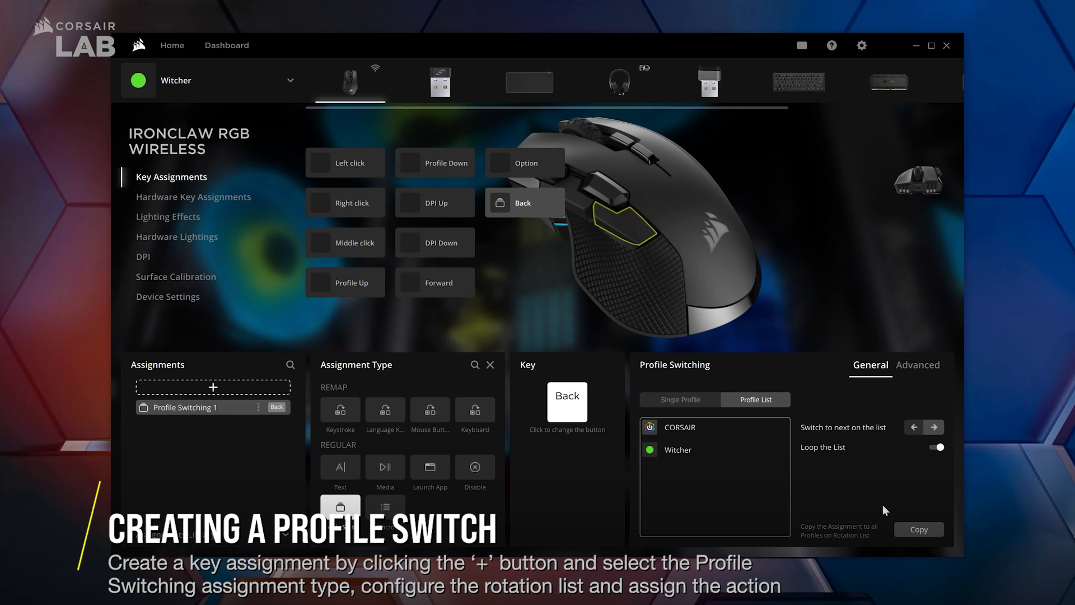
Return to the home screen, expand the profile list and set the Witcher profile as default.
click(173, 46)
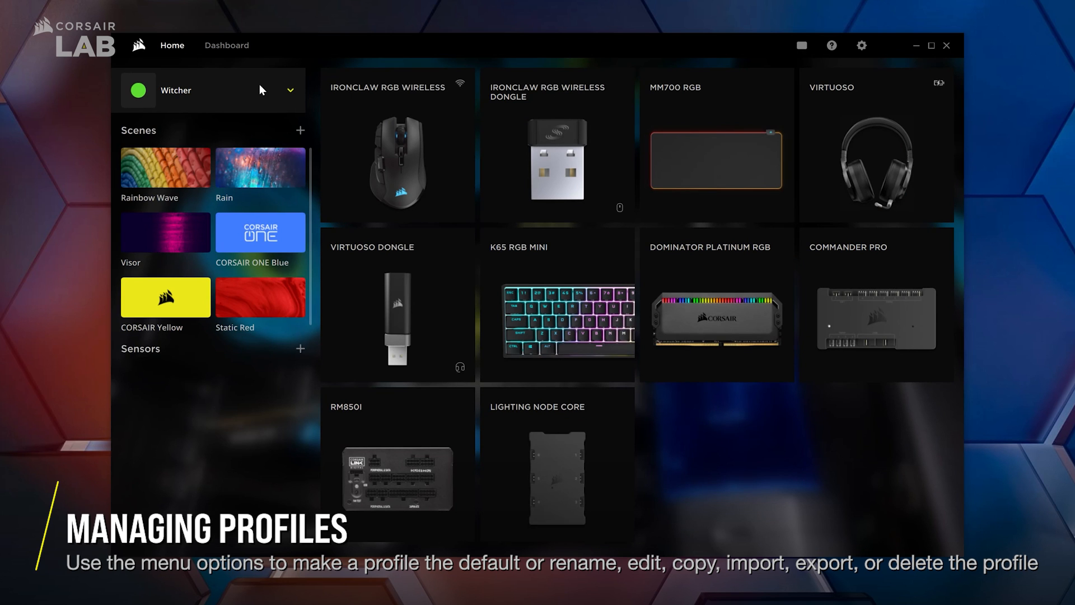
click(298, 96)
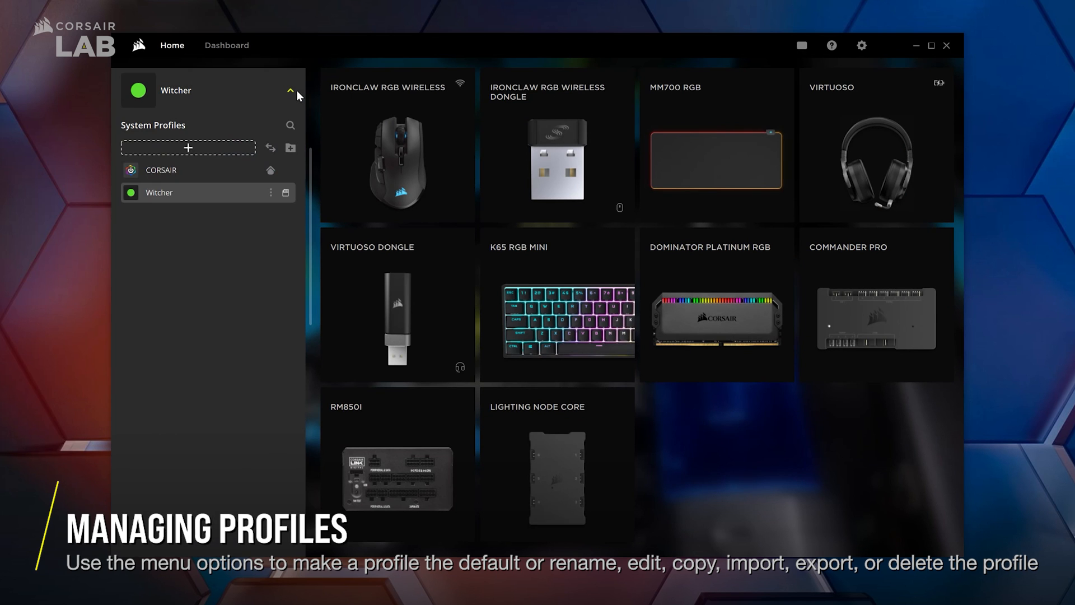
click(271, 193)
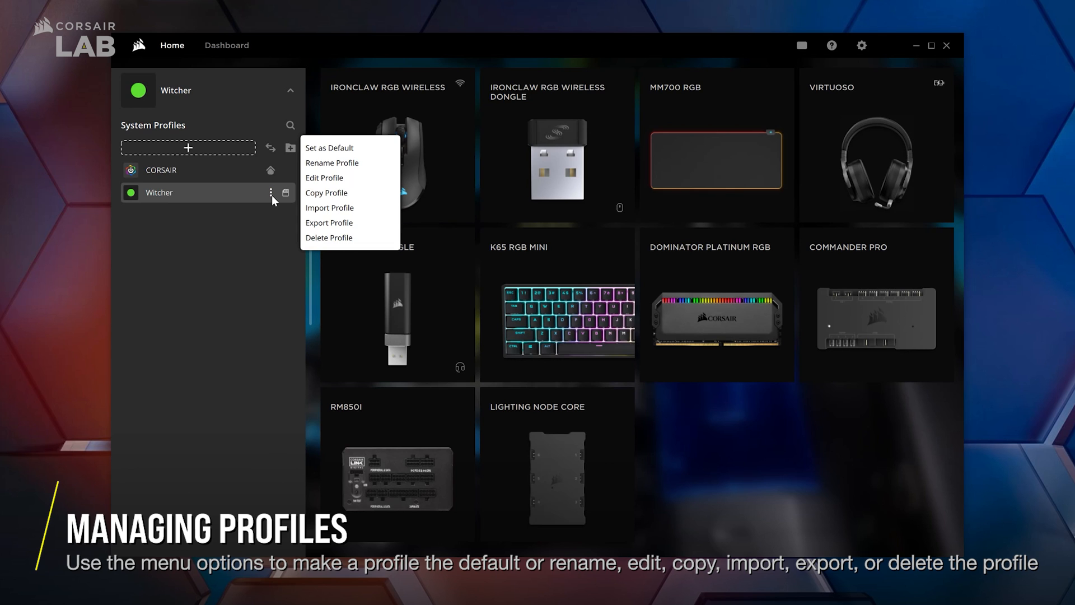
click(344, 148)
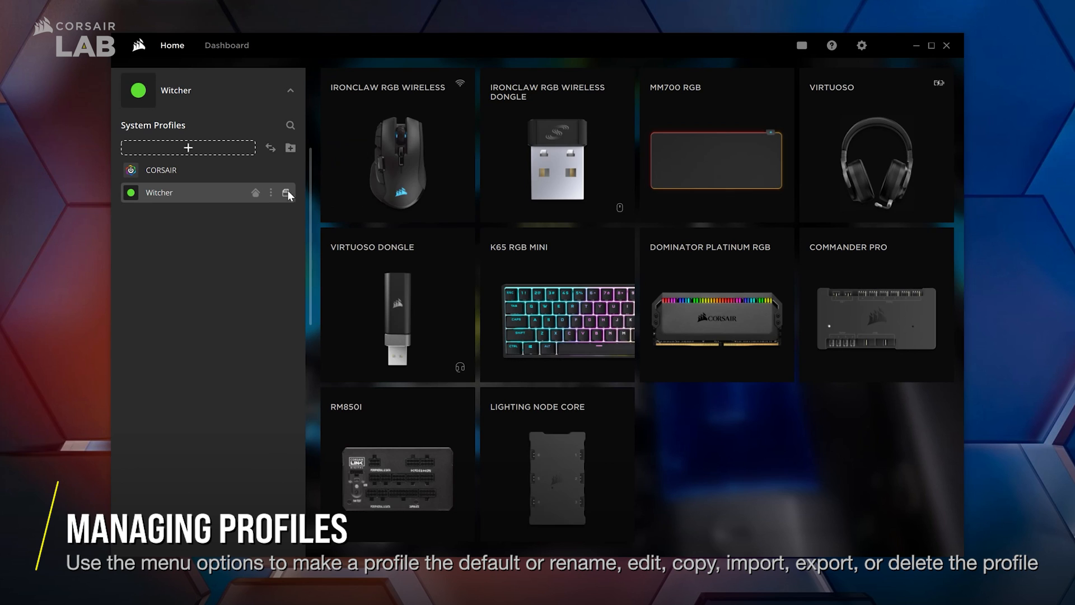
click(271, 193)
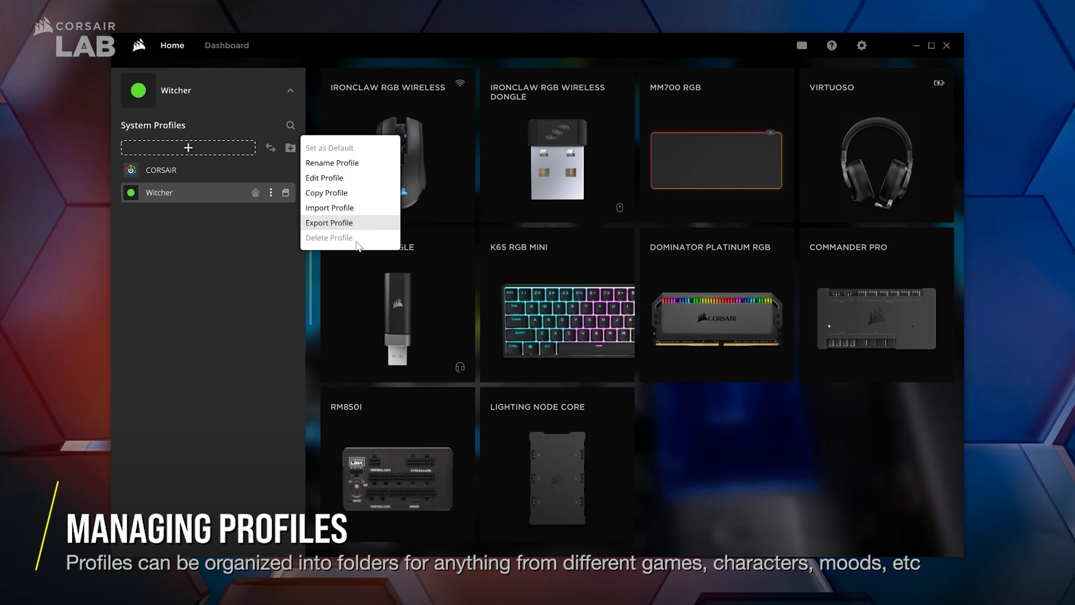
click(253, 233)
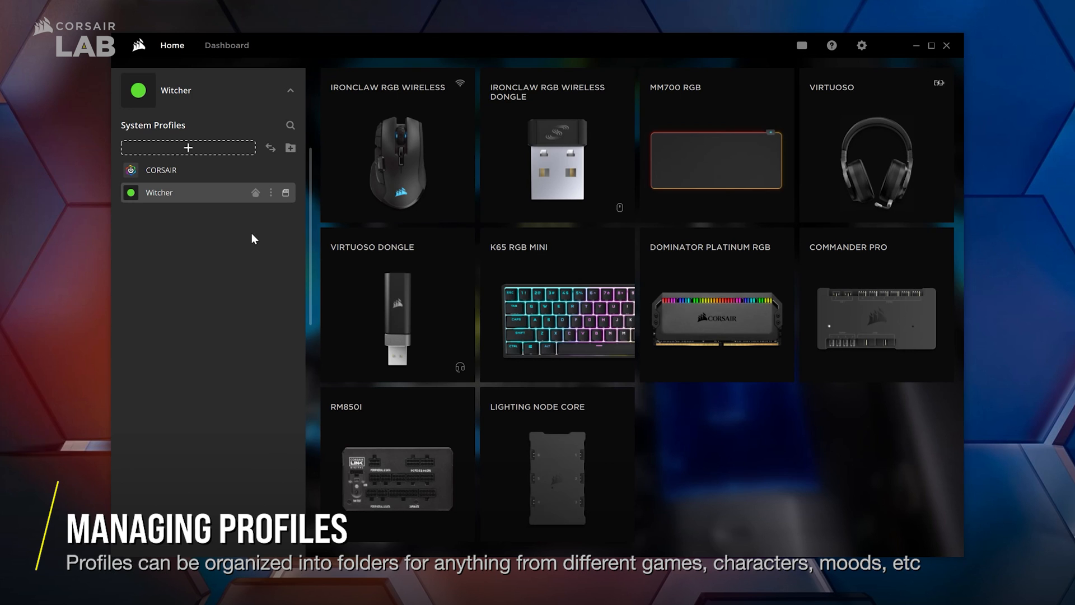
Create a profile folder named GAMES and move the Witcher profile into it.
click(290, 148)
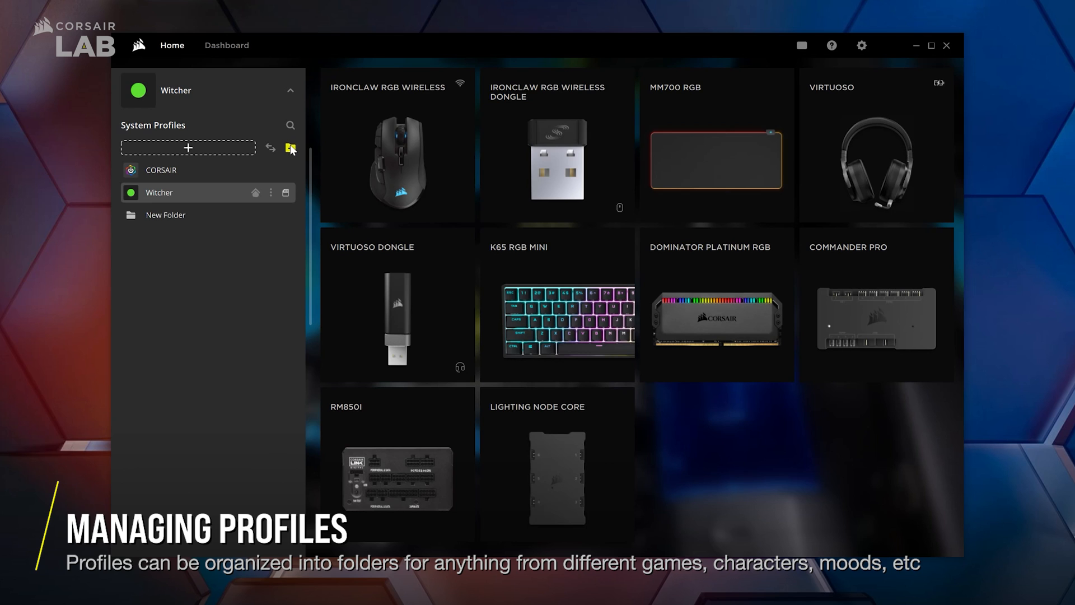
click(228, 211)
click(285, 214)
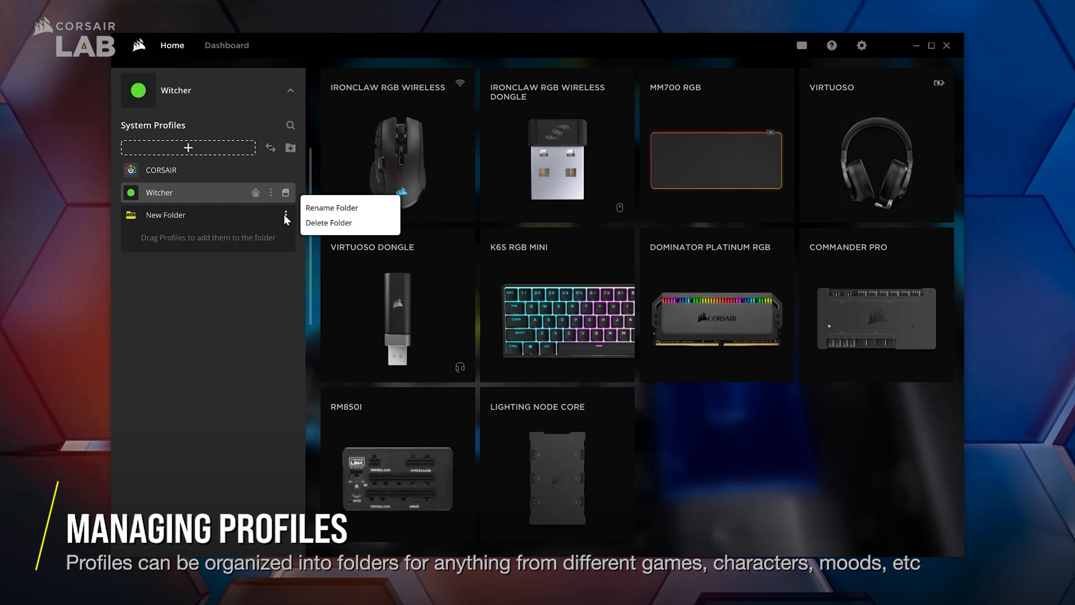
click(314, 208)
key(BackSpace)
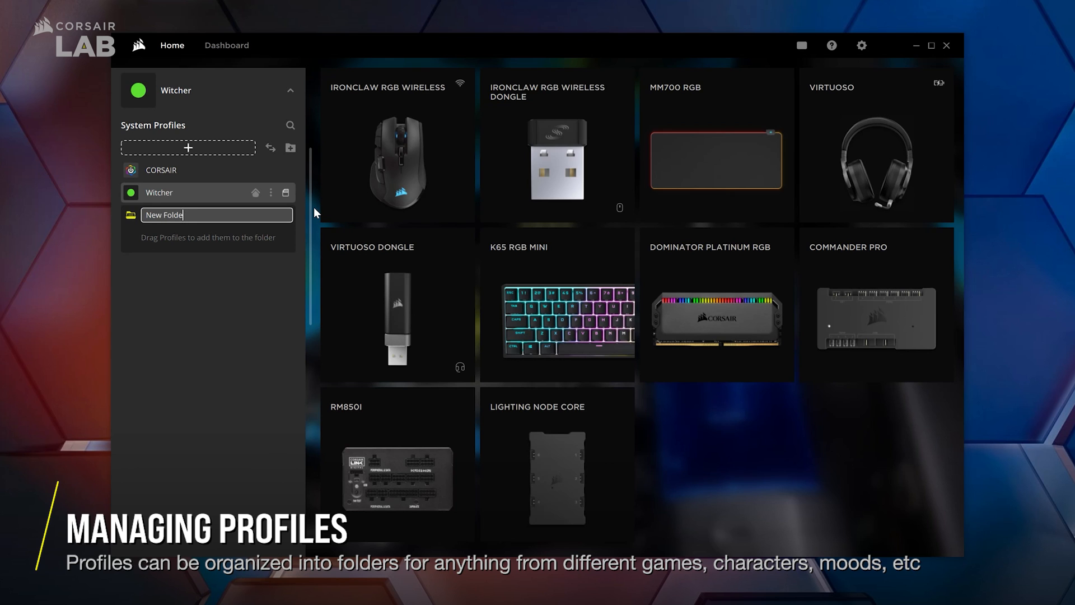
key(BackSpace)
key(BackSpace)
key(BackSpace)
key(BackSpace)
key(BackSpace)
key(BackSpace)
key(BackSpace)
key(BackSpace)
key(BackSpace)
text(GAMES)
key(Return)
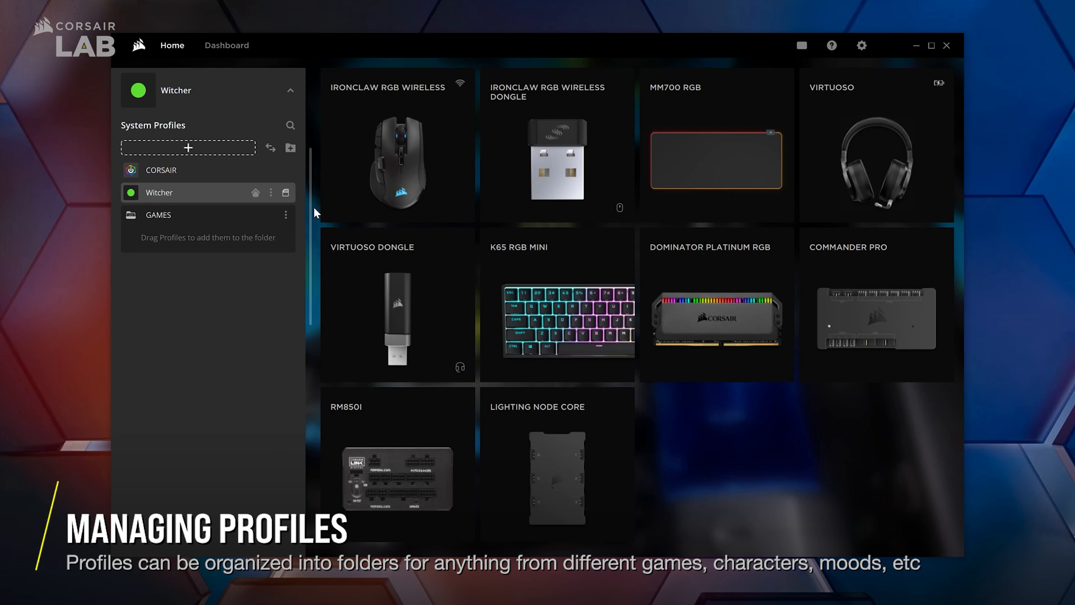
drag(218, 195, 224, 236)
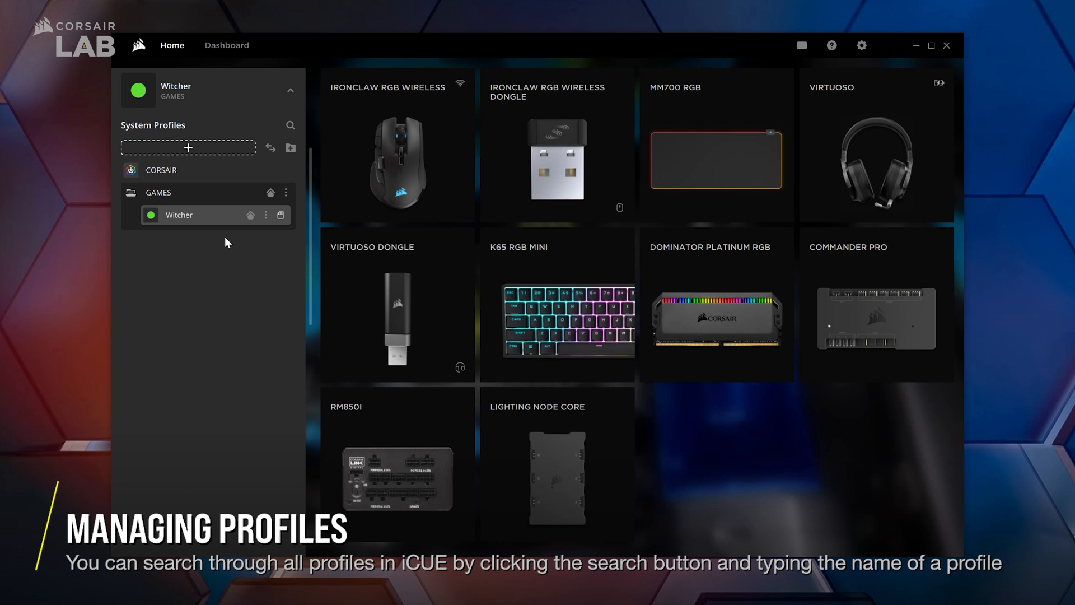
Search the system profiles for "corsair" and clear the search.
click(292, 126)
text(corsair)
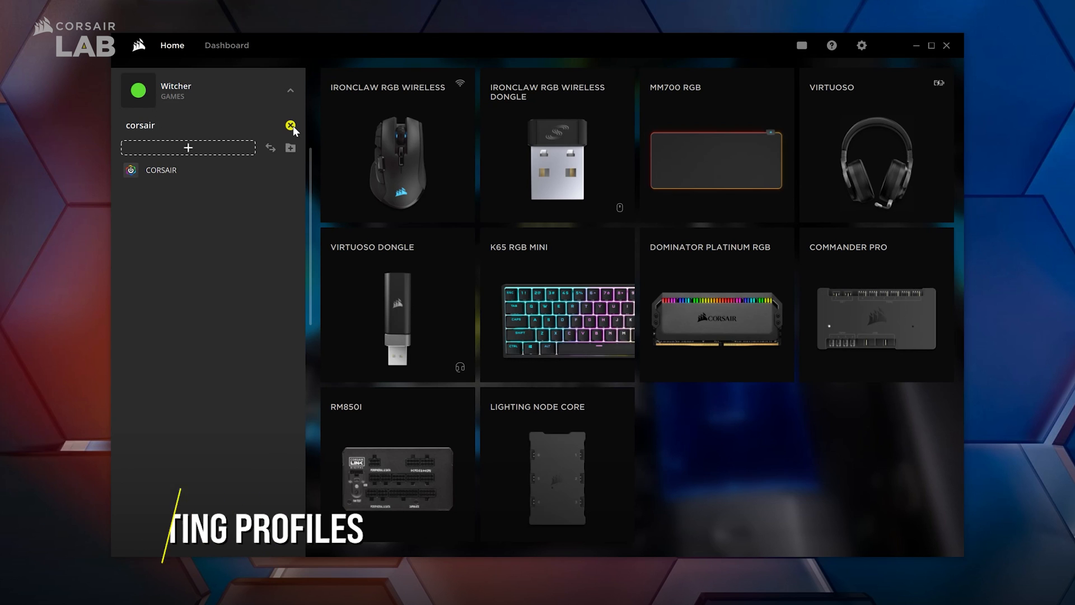
click(290, 125)
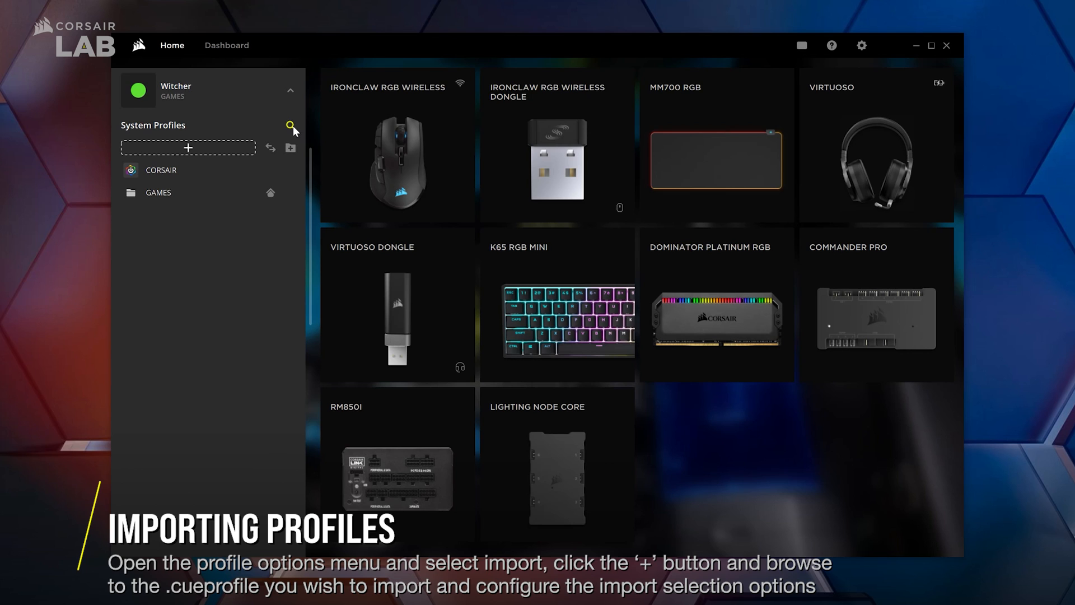
Set the profile import options to include only Lighting Effects and cancel the import.
click(270, 149)
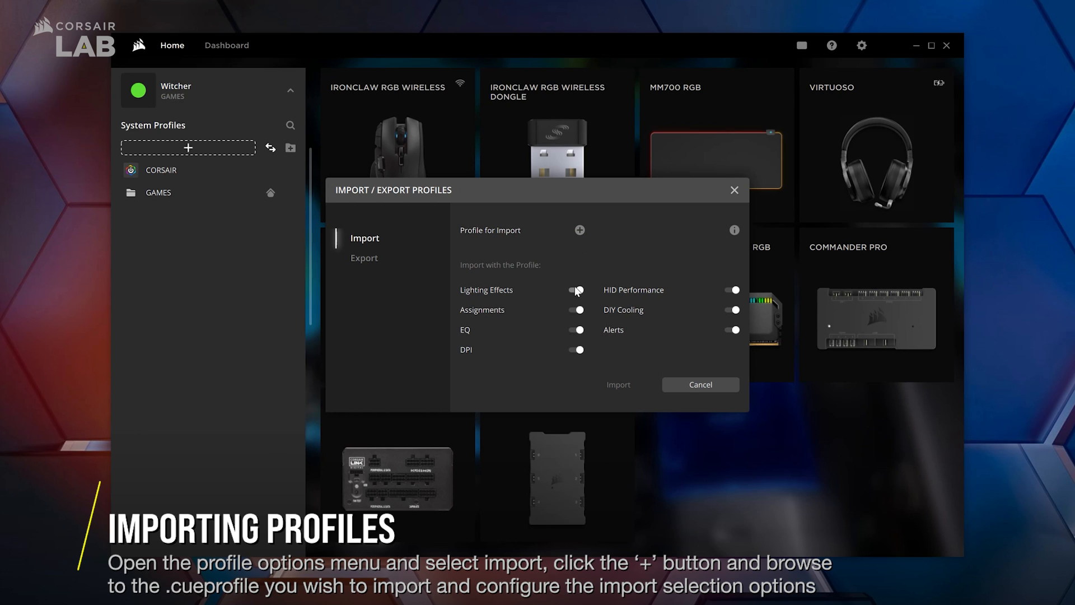
click(576, 309)
click(578, 330)
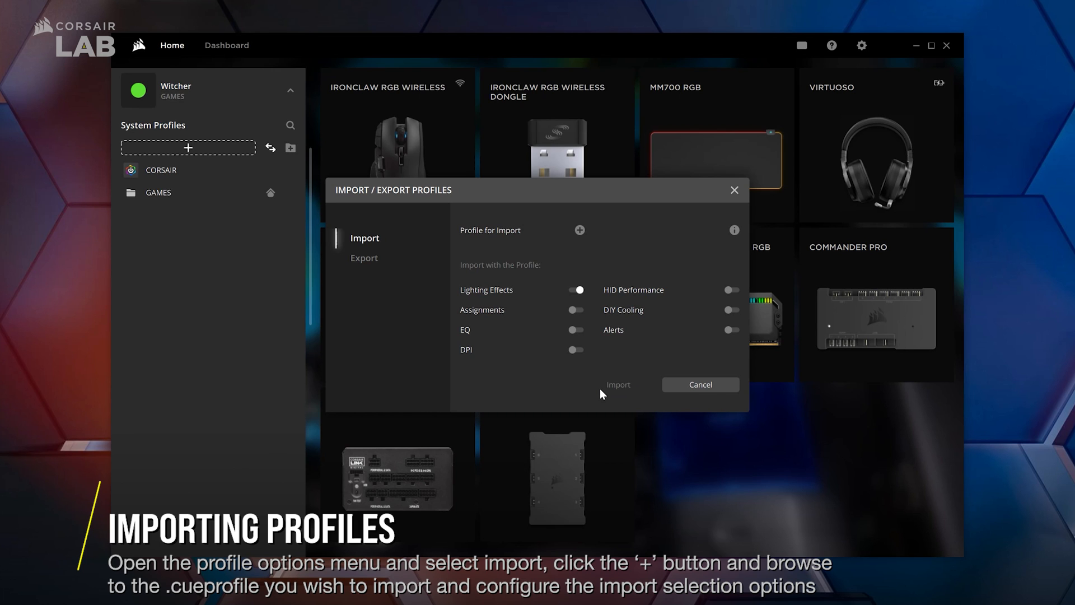
click(666, 384)
click(292, 89)
click(291, 90)
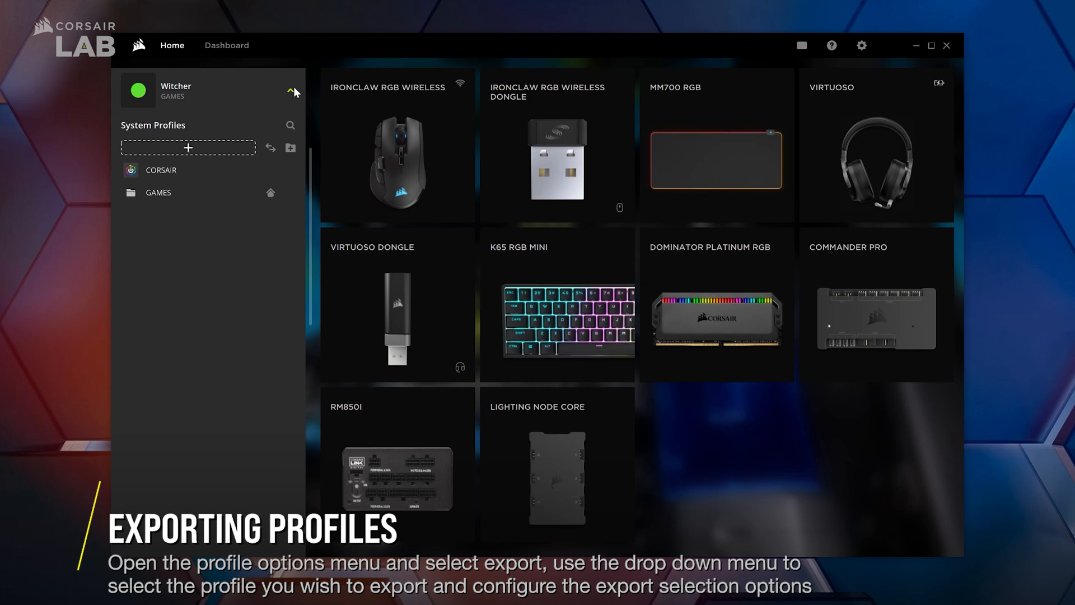
Set up the export of the Witcher profile, excluding Assignments, EQ and DPI.
click(270, 149)
click(373, 259)
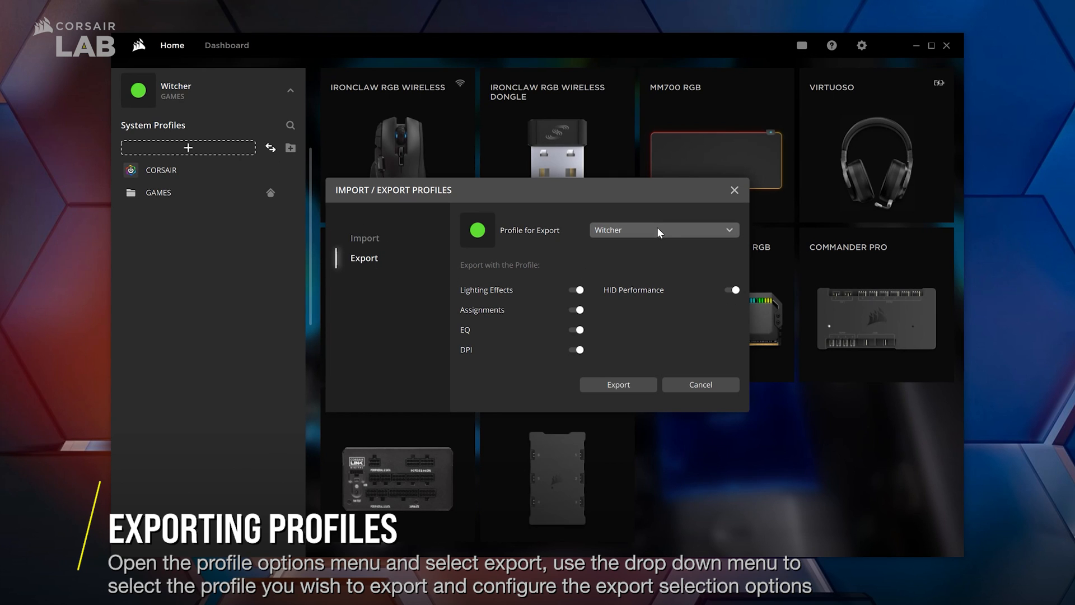
click(578, 309)
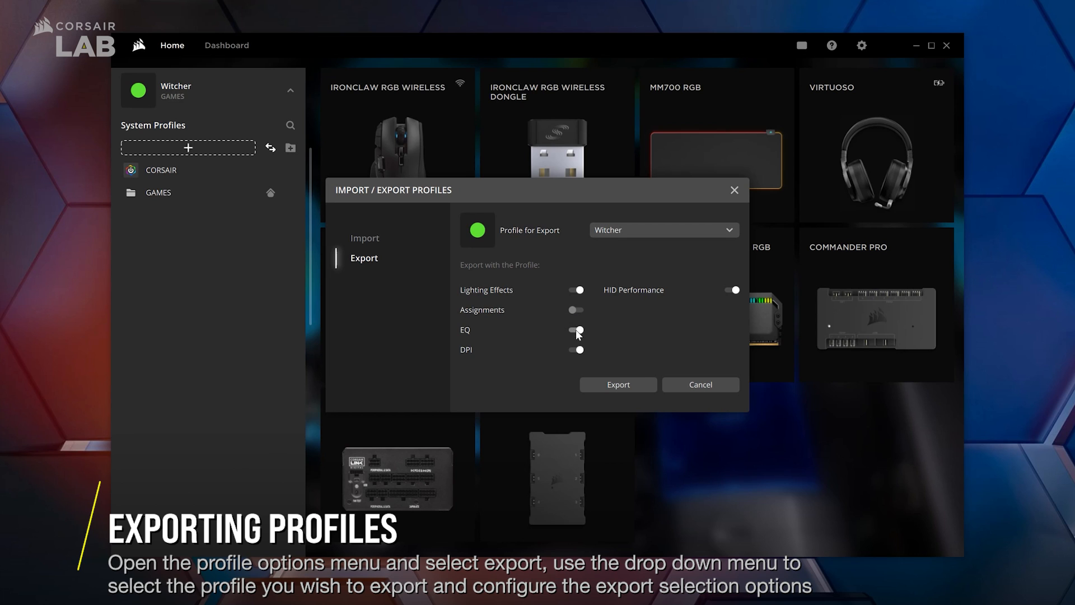
click(576, 330)
click(576, 350)
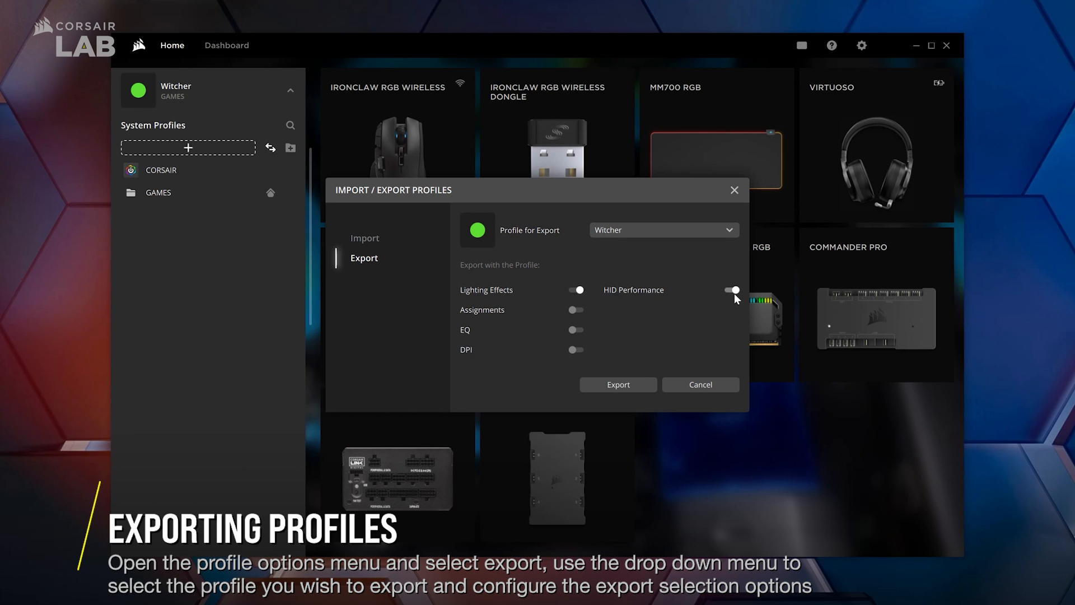